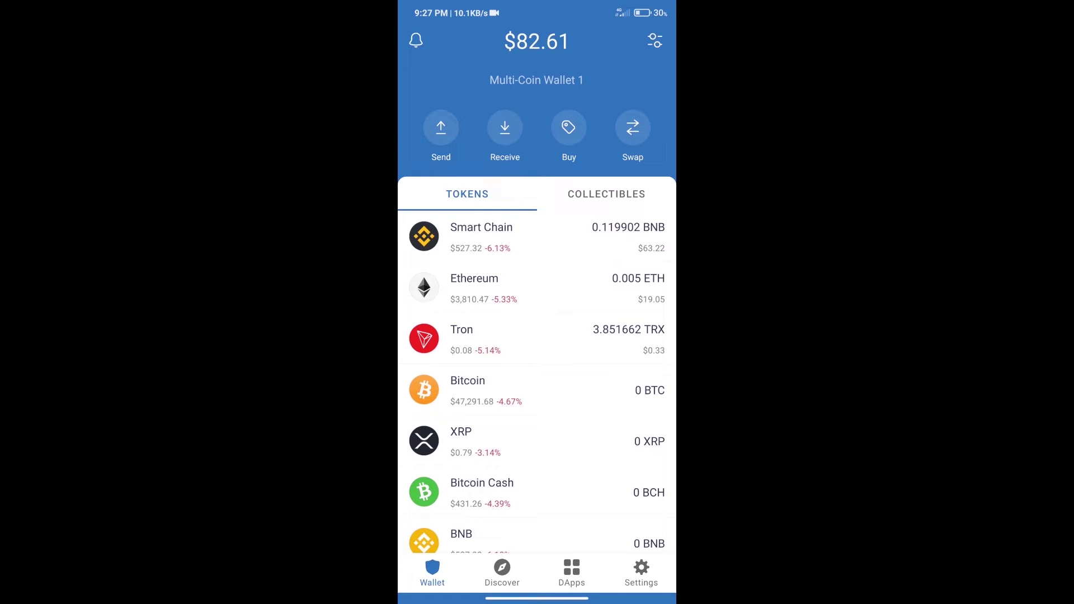
Open the Search - Buy token list from the wallet home screen.
left_click(570, 129)
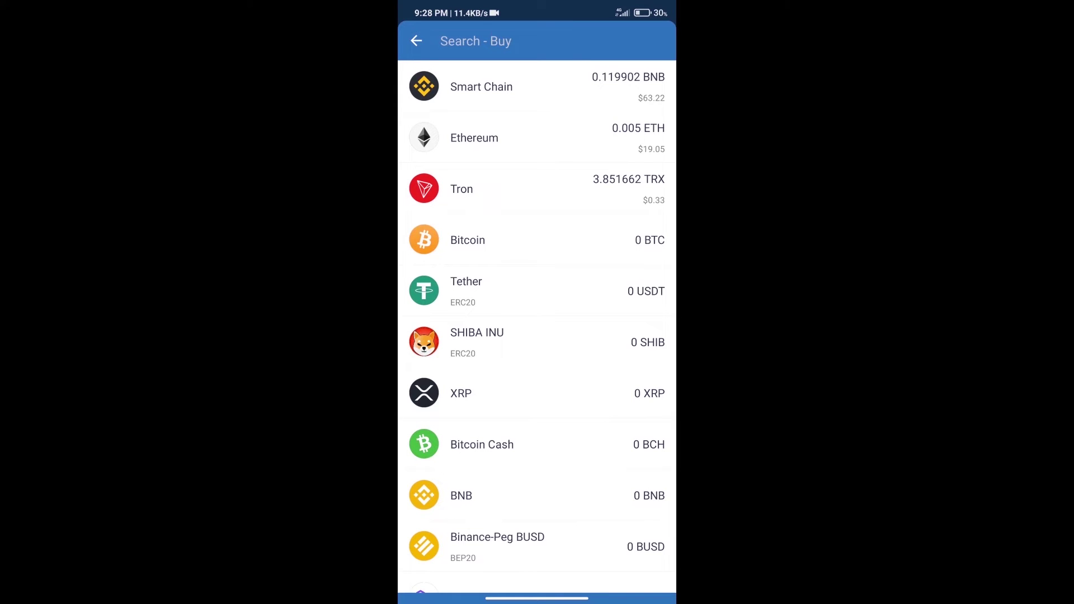
Search for BNB and preview a $50 BNB purchase through MoonPay, then back out.
left_click(505, 41)
type("bn")
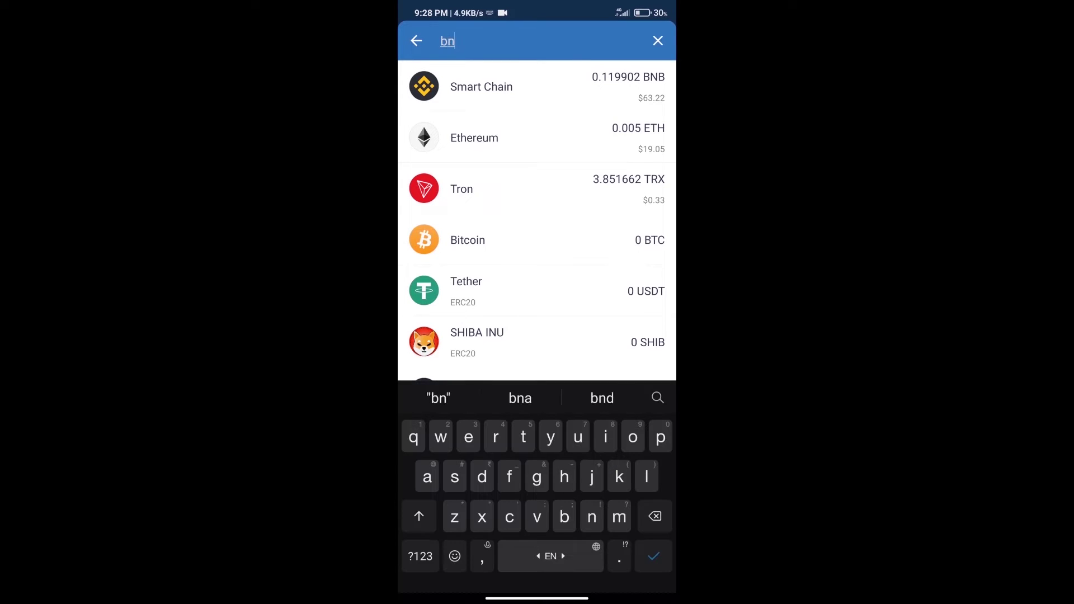
type("b")
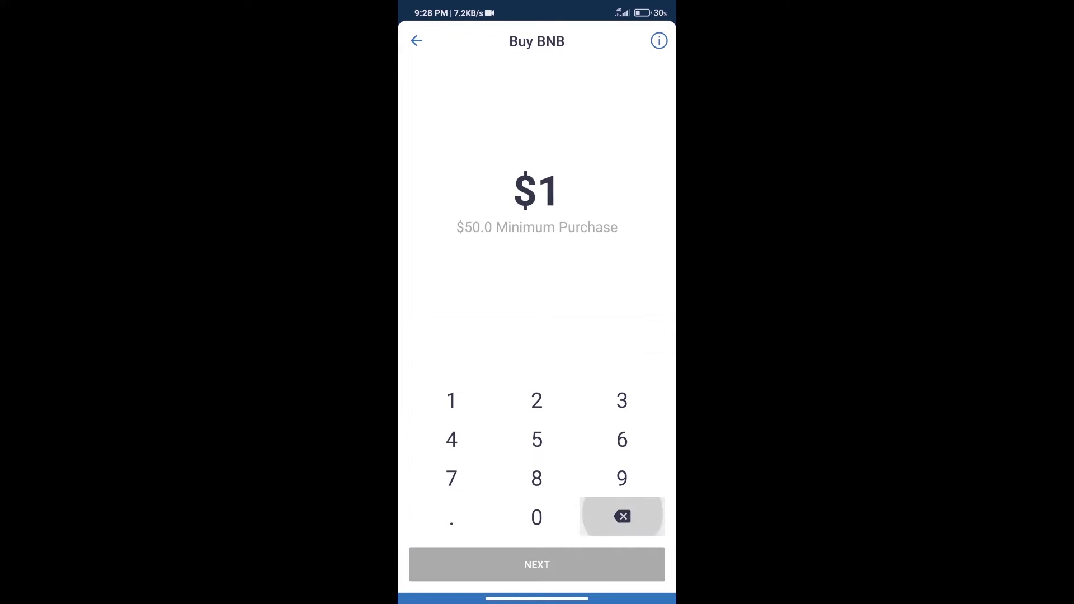
left_click(536, 439)
left_click(536, 517)
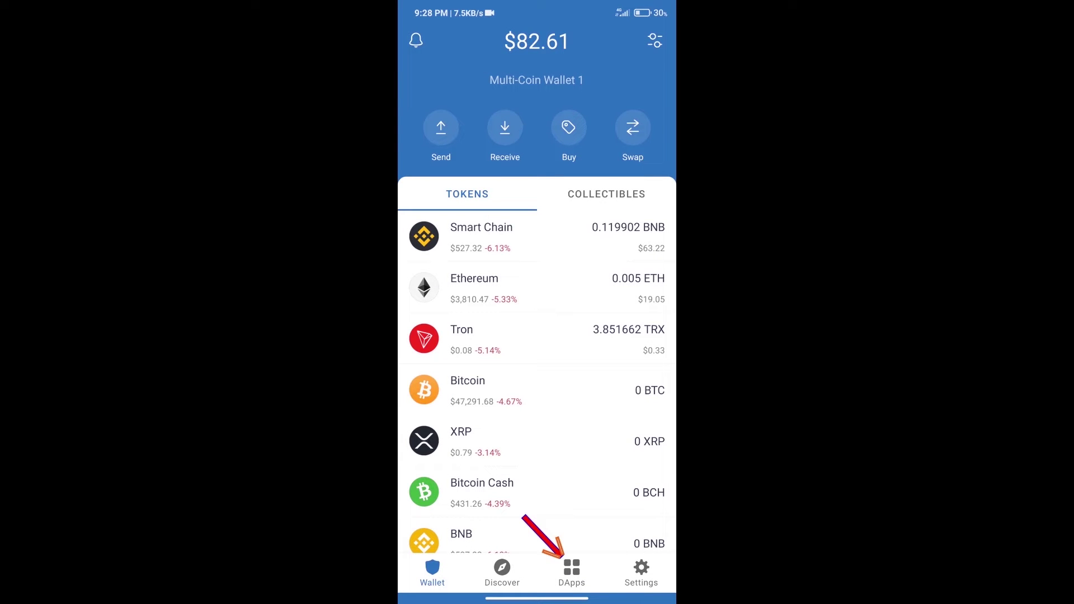
Open PancakeSwap from the Popular section of the DApps browser.
left_click(571, 573)
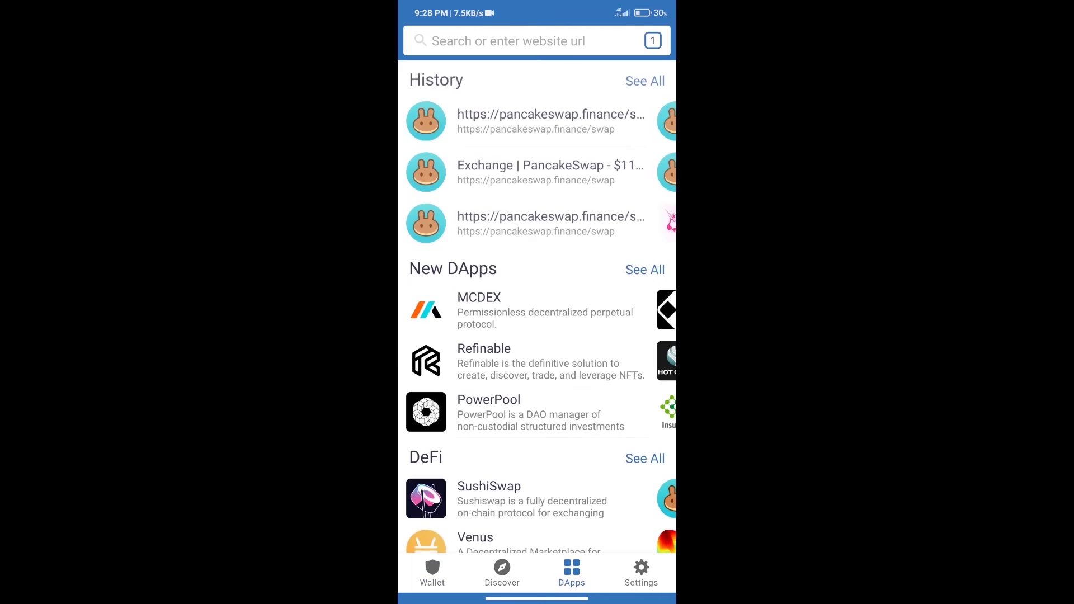
scroll(537, 336, "down", 5)
scroll(538, 336, "down", 3)
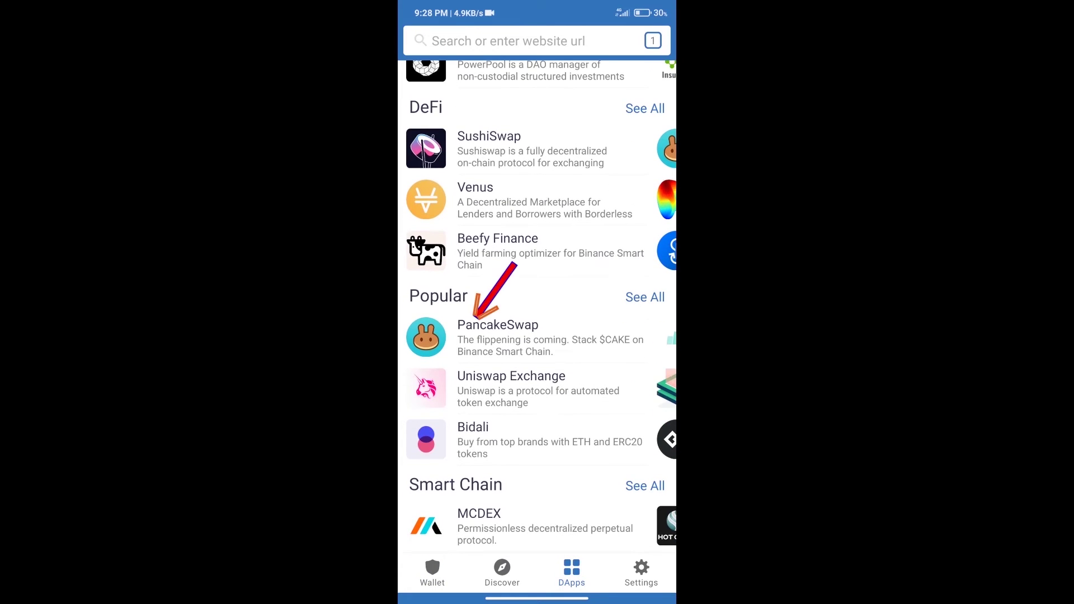
left_click(498, 337)
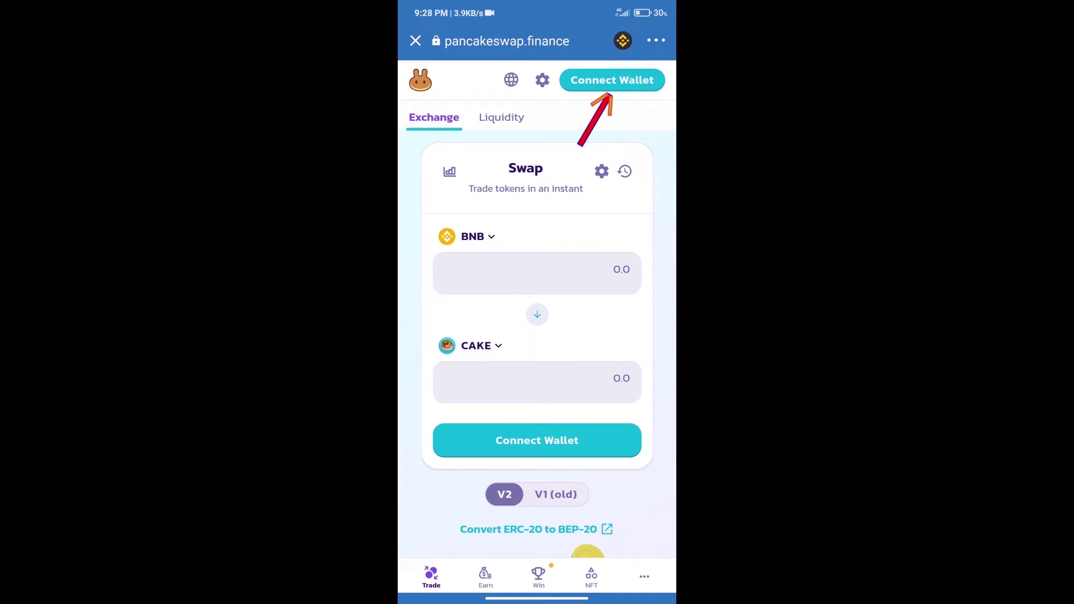
Connect the Trust Wallet account and copy VALI's BEP20 contract address from CoinMarketCap.
left_click(613, 80)
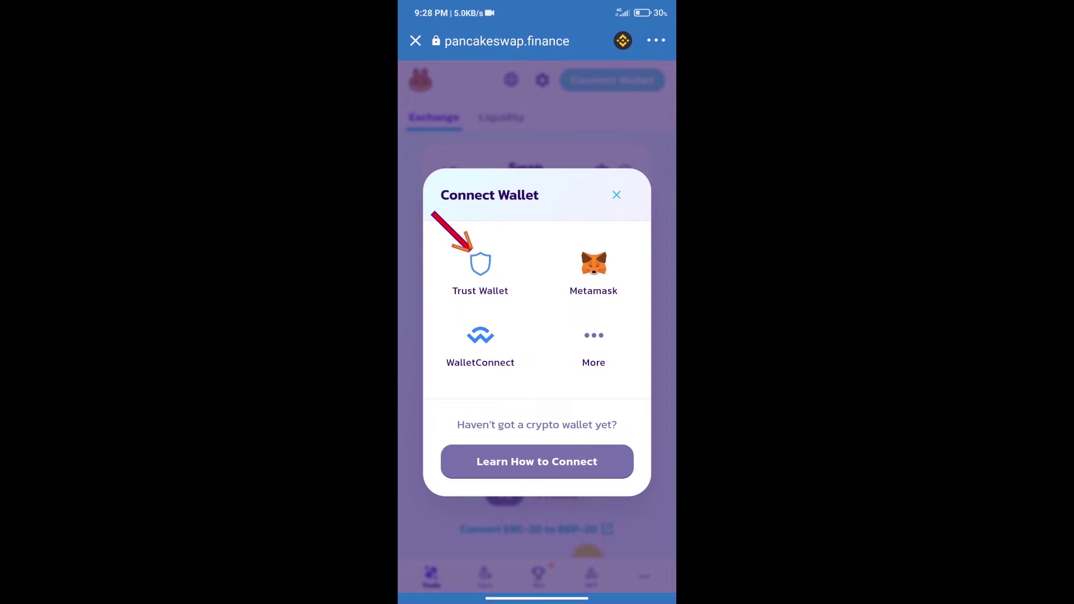
left_click(480, 273)
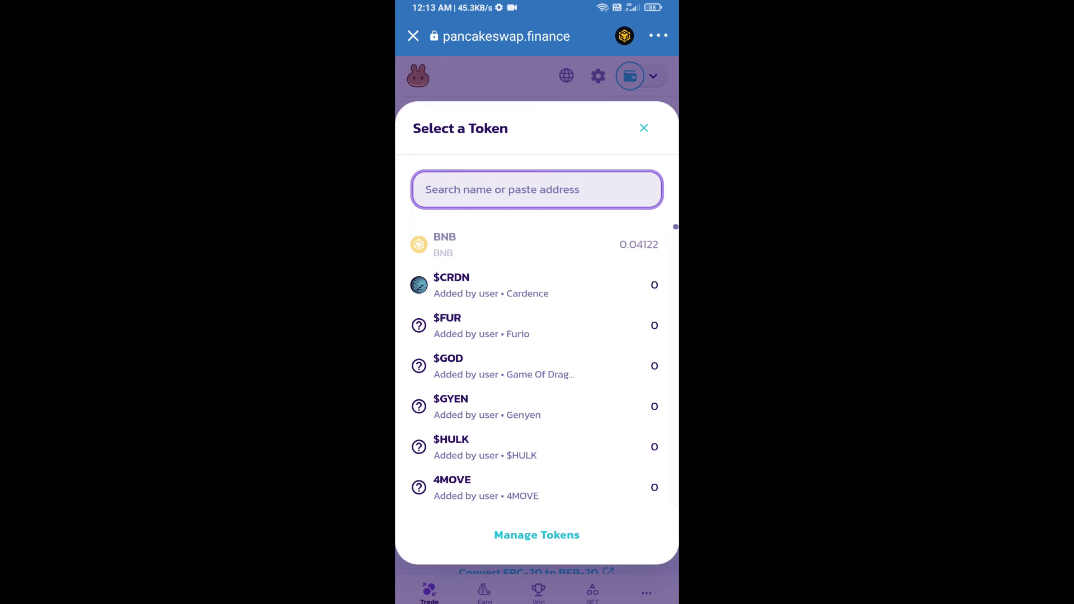
key("alt+Tab")
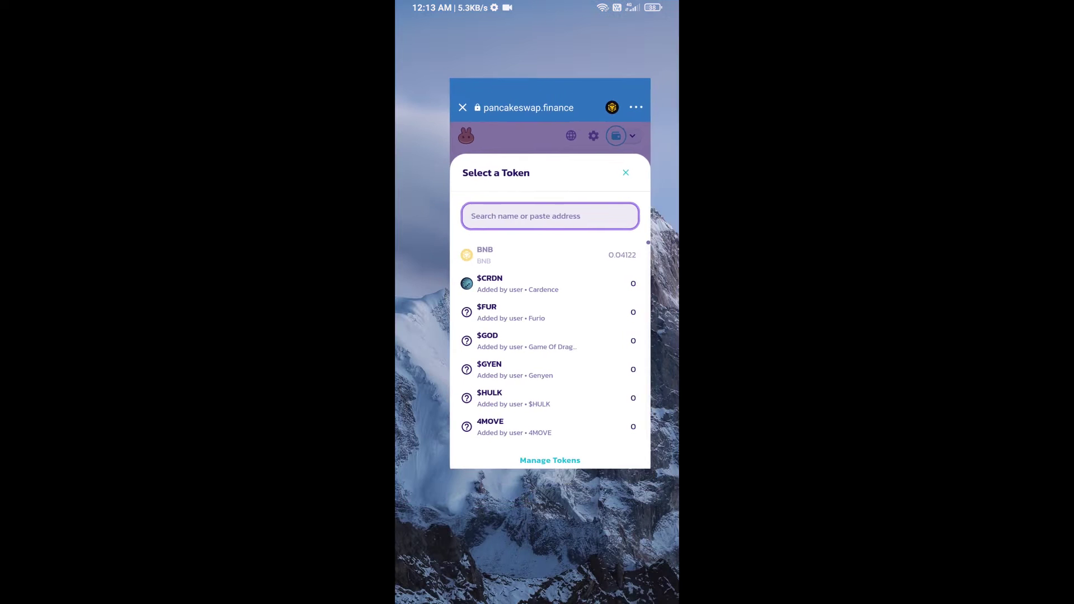
left_click(605, 361)
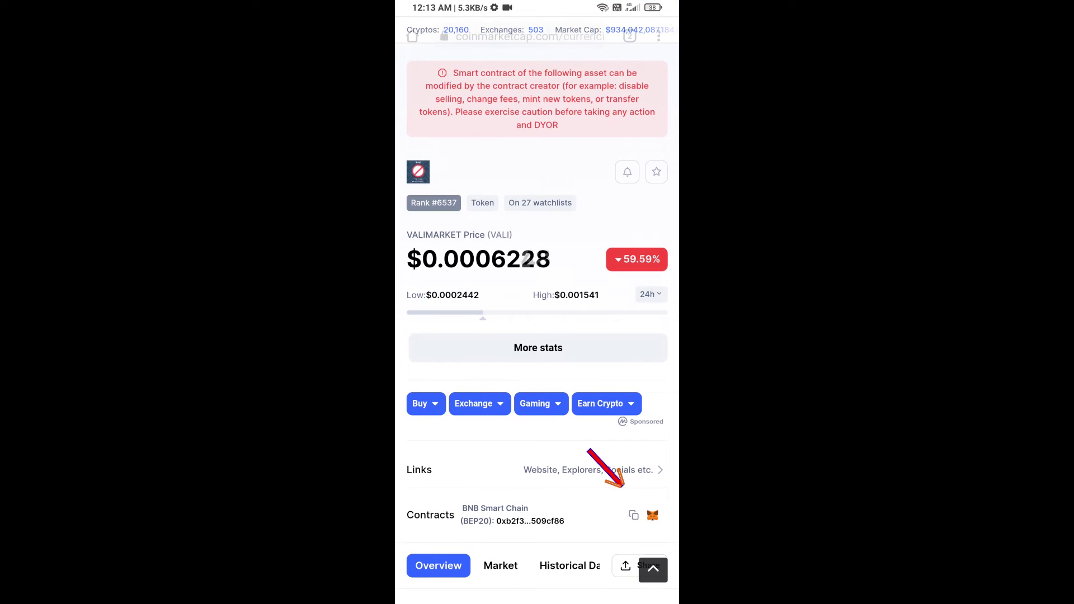
left_click(634, 514)
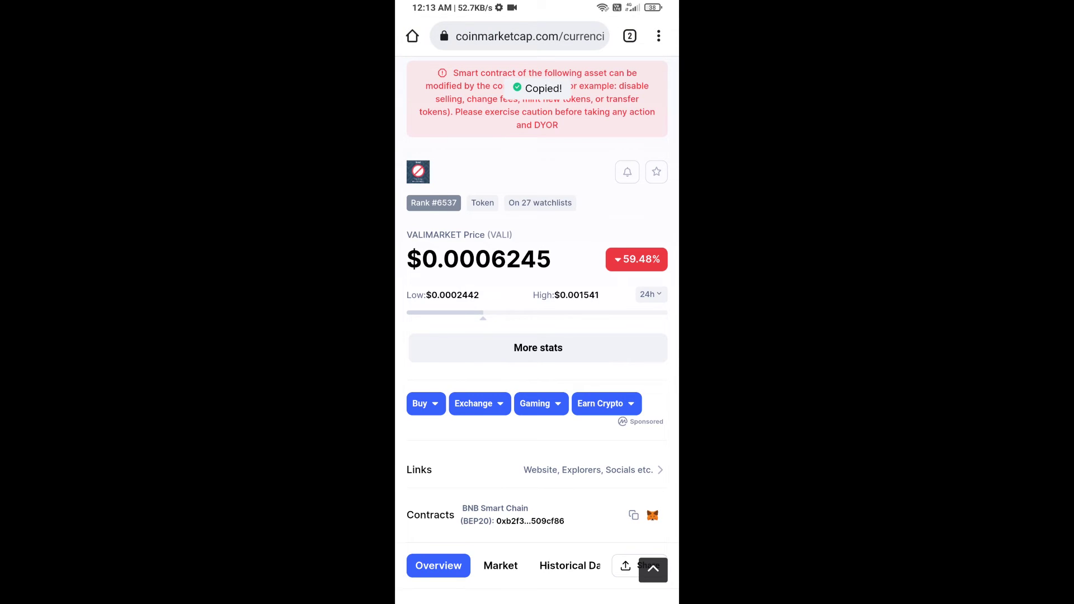
key("alt+Tab")
Paste VALI's contract address and import VALIMARKET (VALI), accepting the risk warning.
left_click(605, 370)
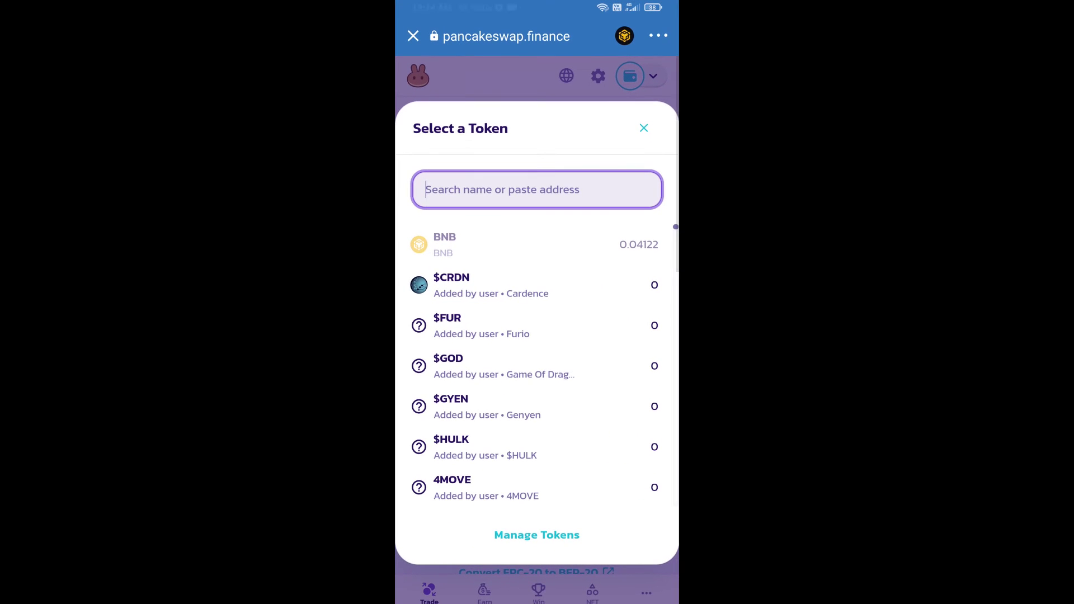
left_click(537, 188)
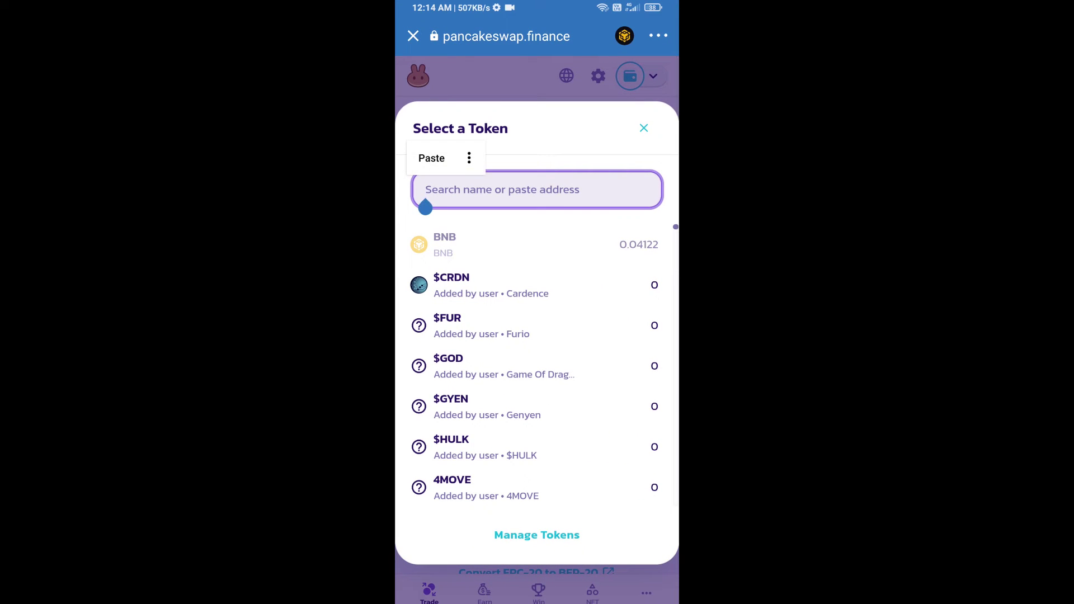
left_click(428, 158)
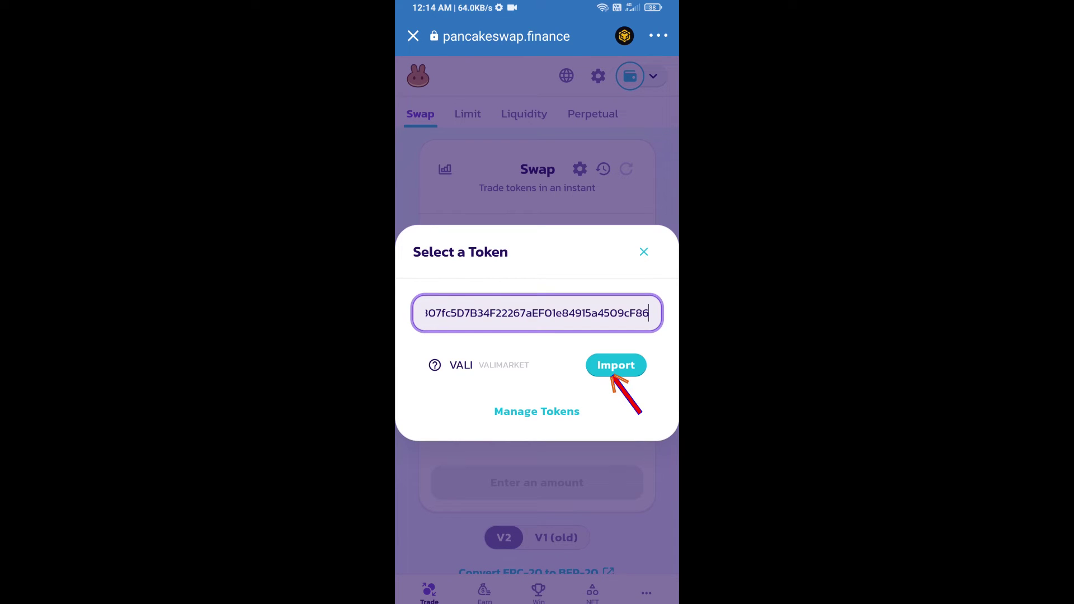
left_click(616, 365)
left_click(425, 486)
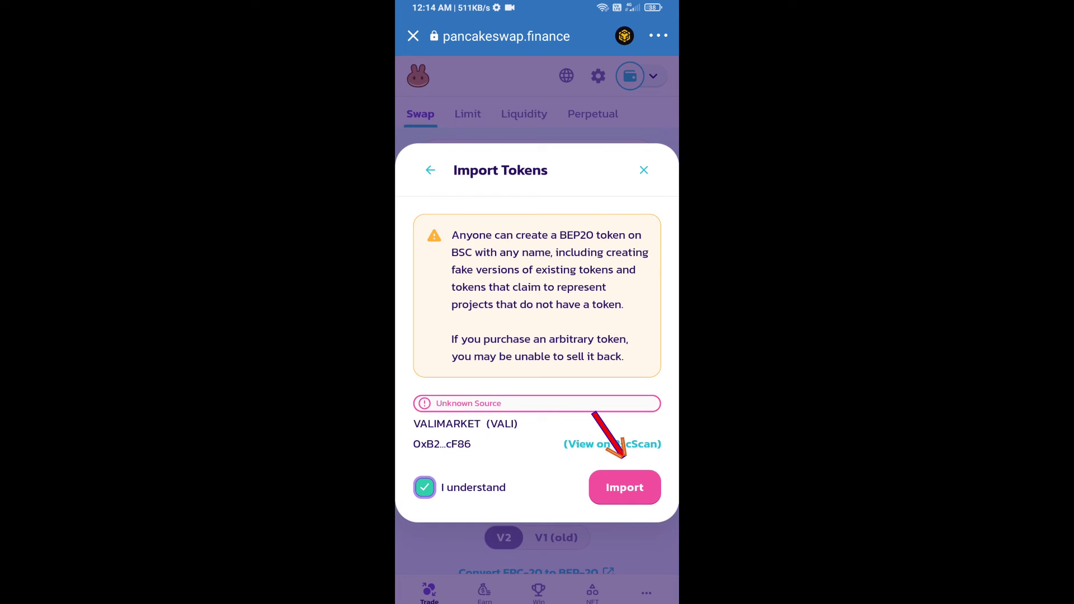
left_click(625, 487)
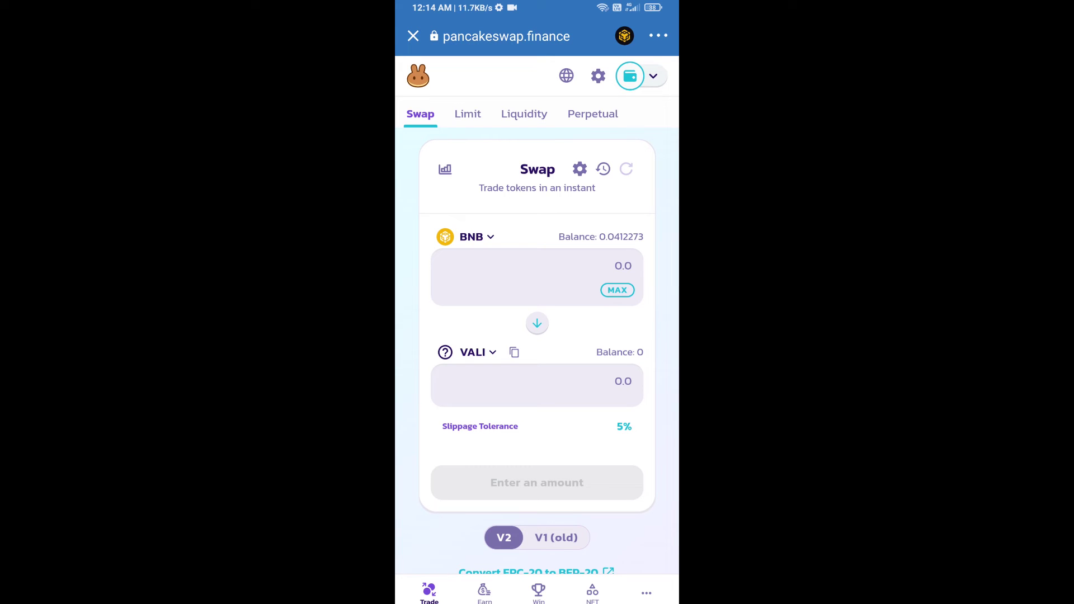
Enter a custom 12% slippage tolerance in the swap settings.
left_click(579, 169)
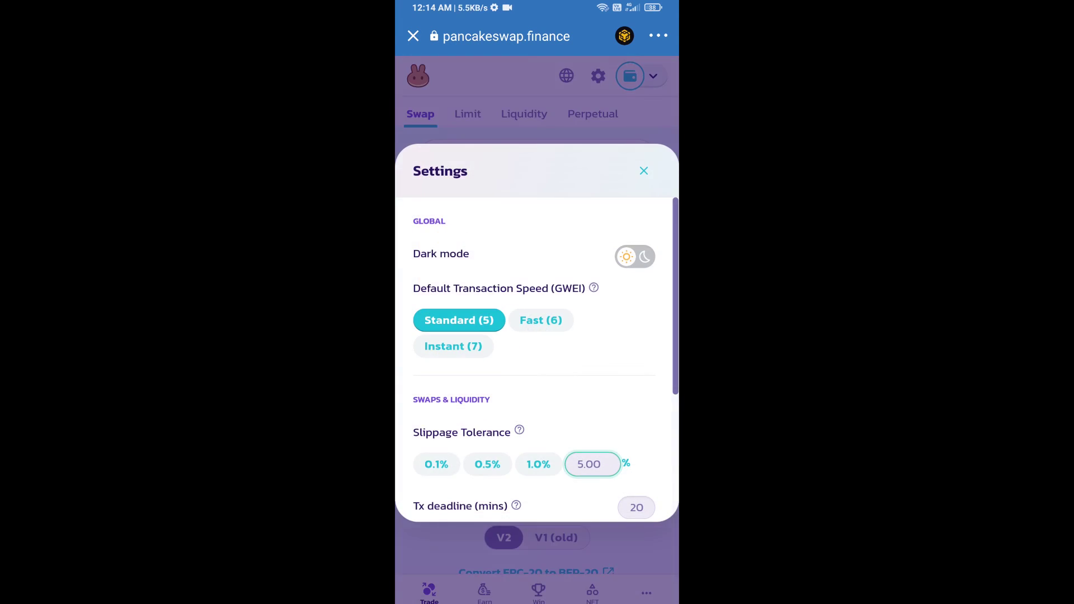
left_click(593, 462)
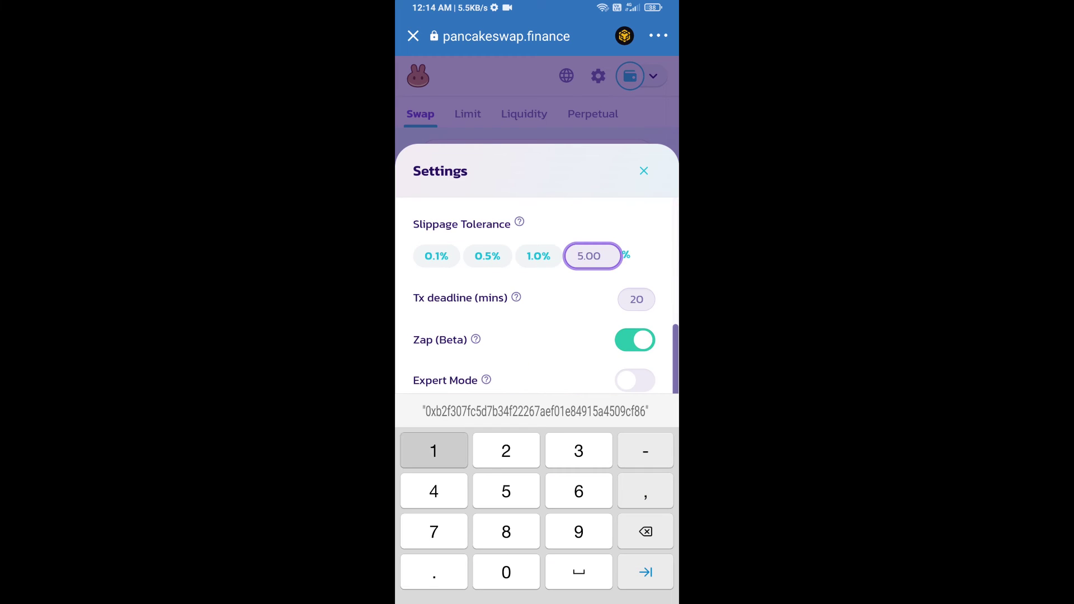
left_click(433, 450)
type("12")
left_click(505, 451)
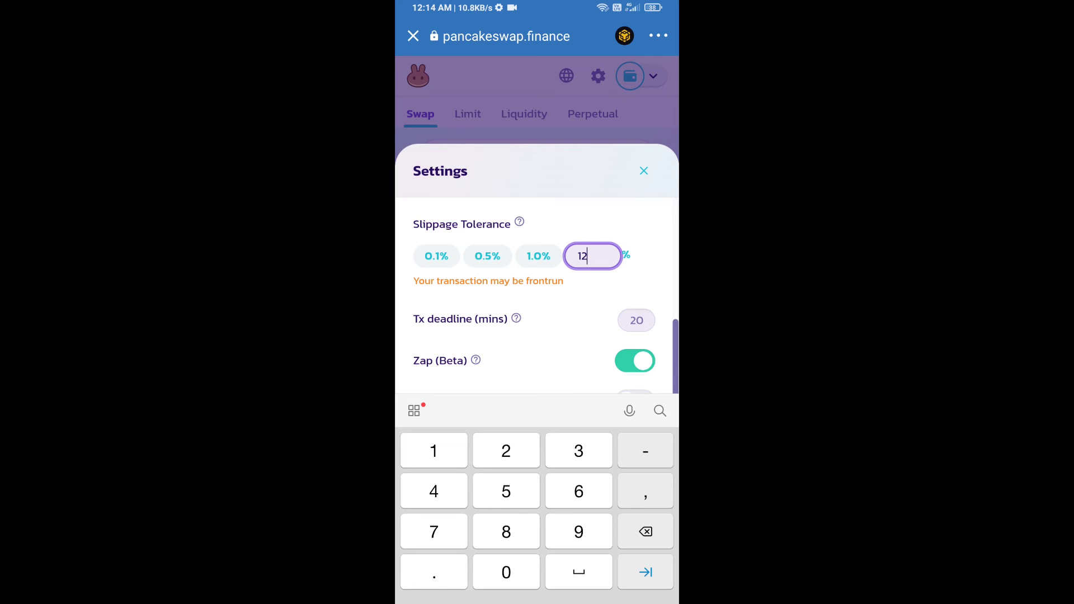
left_click(645, 172)
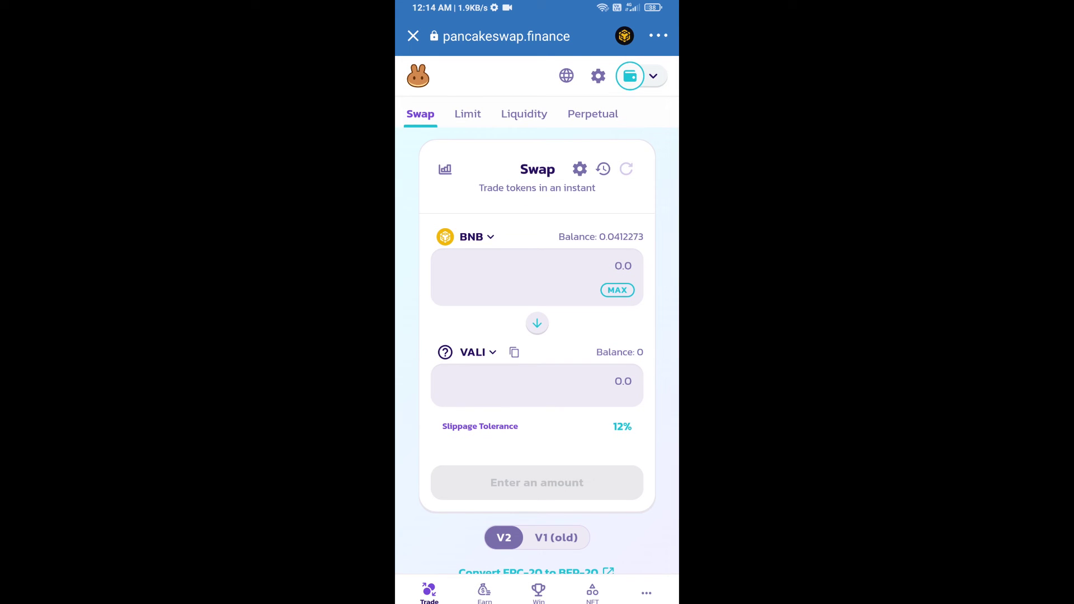
Enter 0.005 VALI to receive and confirm the swap for about 0.0000000138 BNB.
left_click(588, 382)
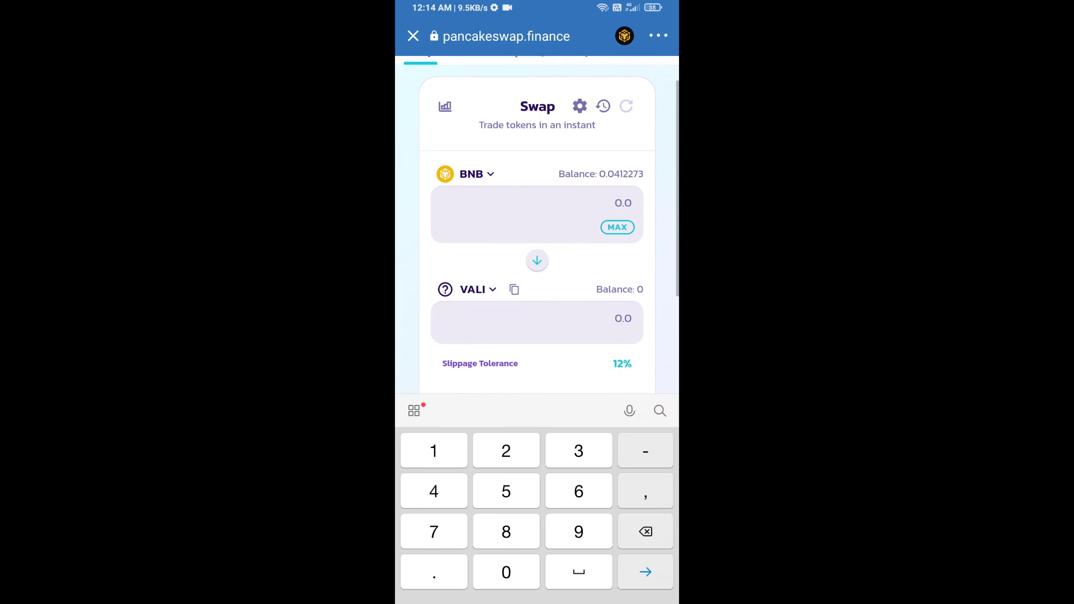
type("0.005")
scroll(537, 252, "down", 8)
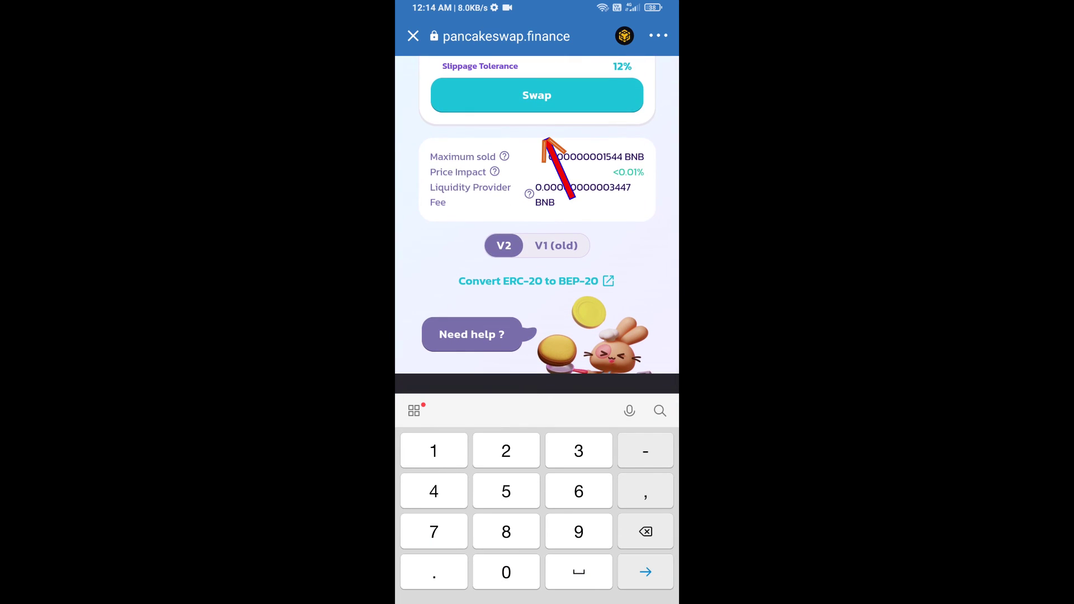
left_click(536, 95)
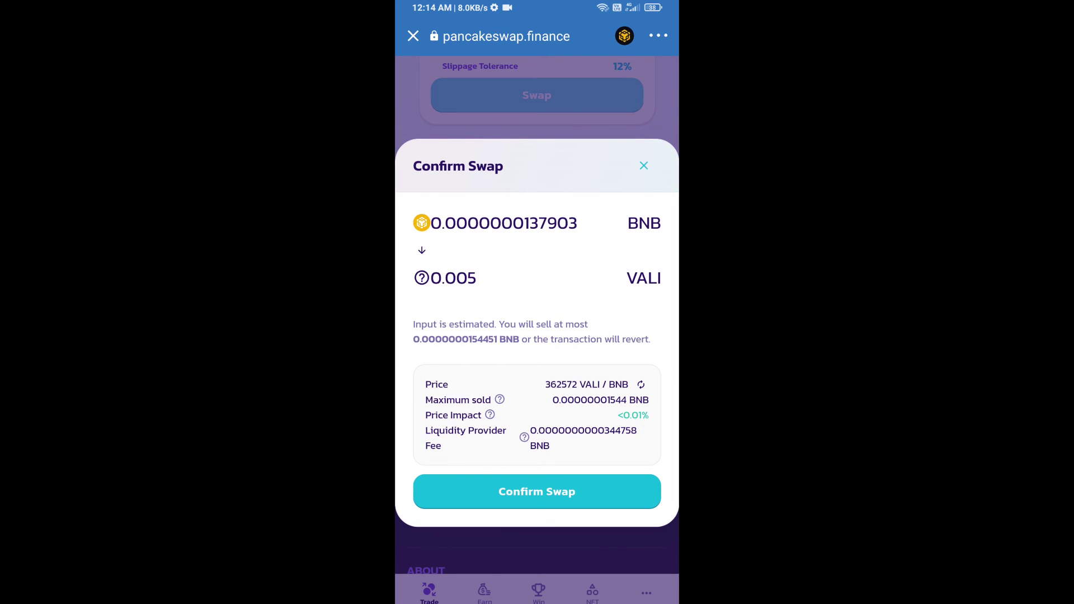